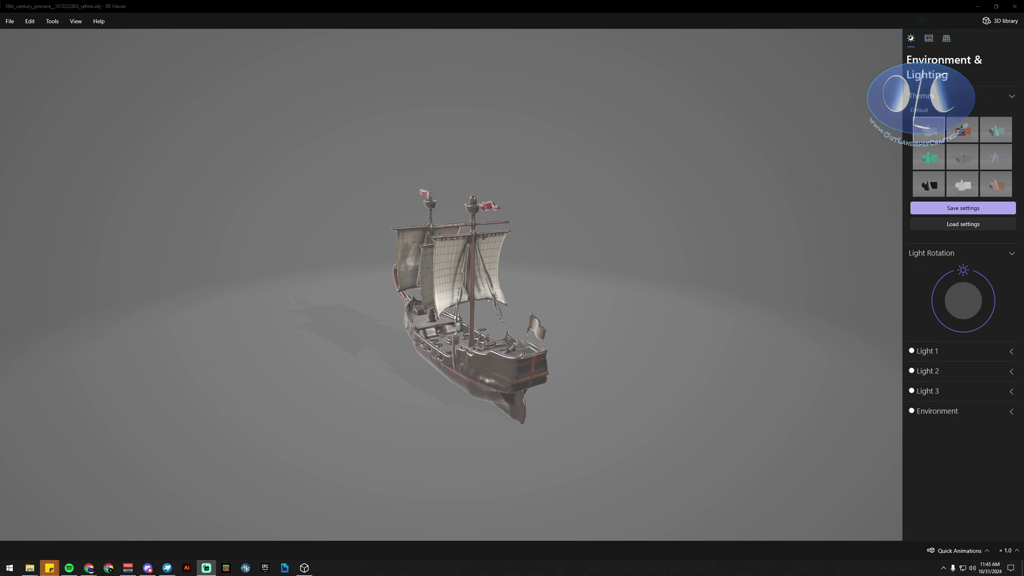
- Orbit the pinnace ship in 3D Viewer around to a side-on view
mouse_move(476, 393)
left_mouse_down()
mouse_move(542, 360)
mouse_move(480, 360)
mouse_move(400, 389)
mouse_move(358, 328)
mouse_move(470, 366)
mouse_move(584, 384)
mouse_move(400, 344)
mouse_move(398, 315)
mouse_move(425, 339)
mouse_move(389, 352)
mouse_move(389, 309)
mouse_move(347, 344)
mouse_move(544, 294)
mouse_move(560, 217)
mouse_move(491, 232)
left_mouse_up()
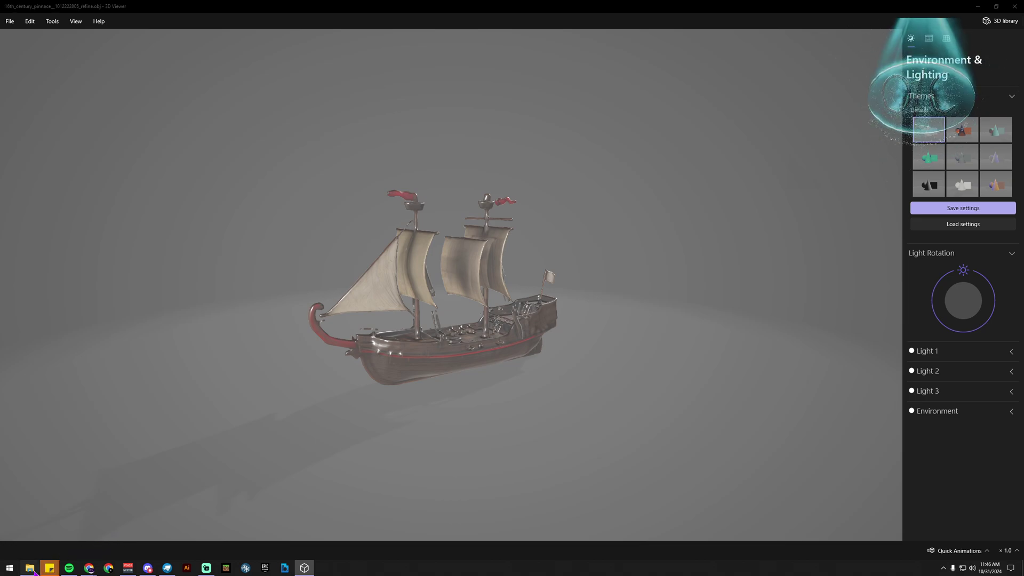
- Bring up File Explorer and browse from the ships folder into 'from bb'
mouse_move(30, 568)
left_click(112, 536)
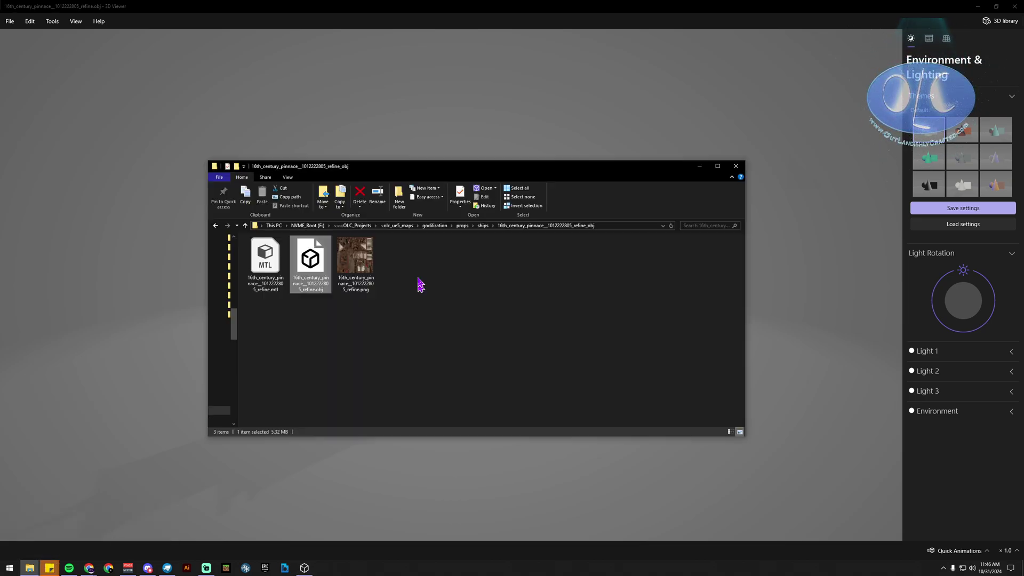
left_click_drag(453, 166, 708, 151)
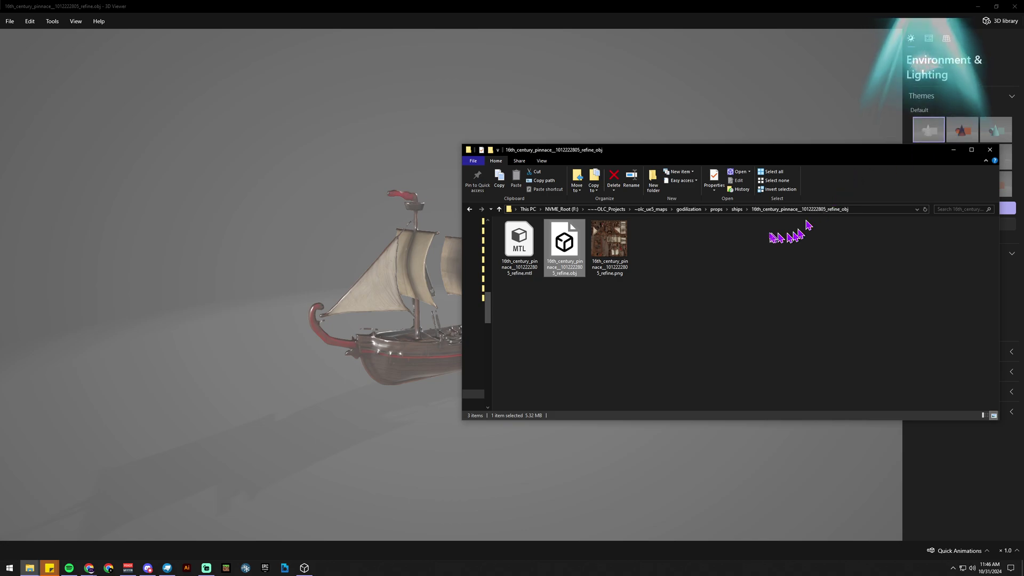
left_click(737, 209)
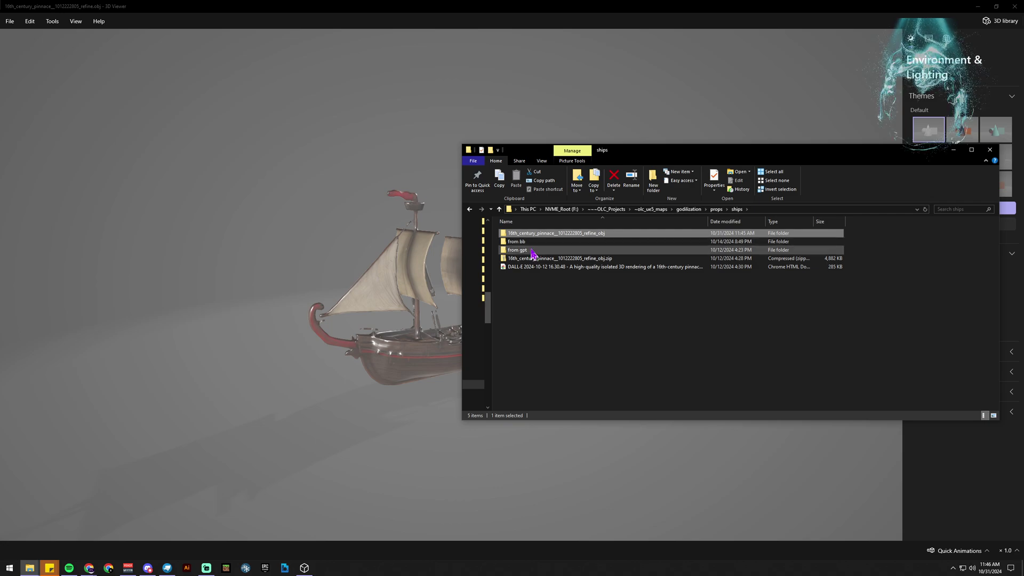
double_click(533, 244)
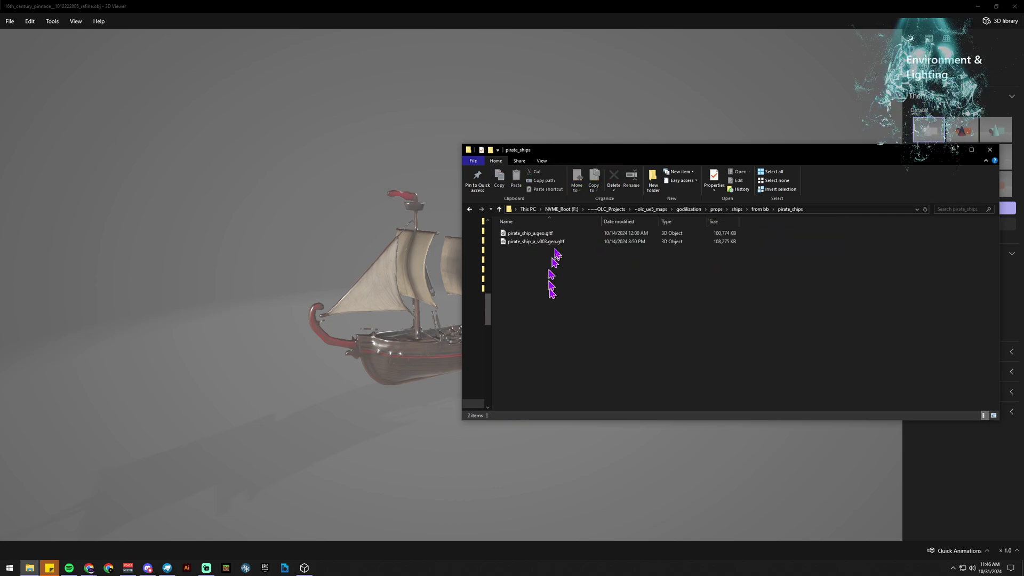
- Go back to ships, enter the pinnace obj folder and open the ship's .obj file
left_click(758, 210)
left_click(744, 209)
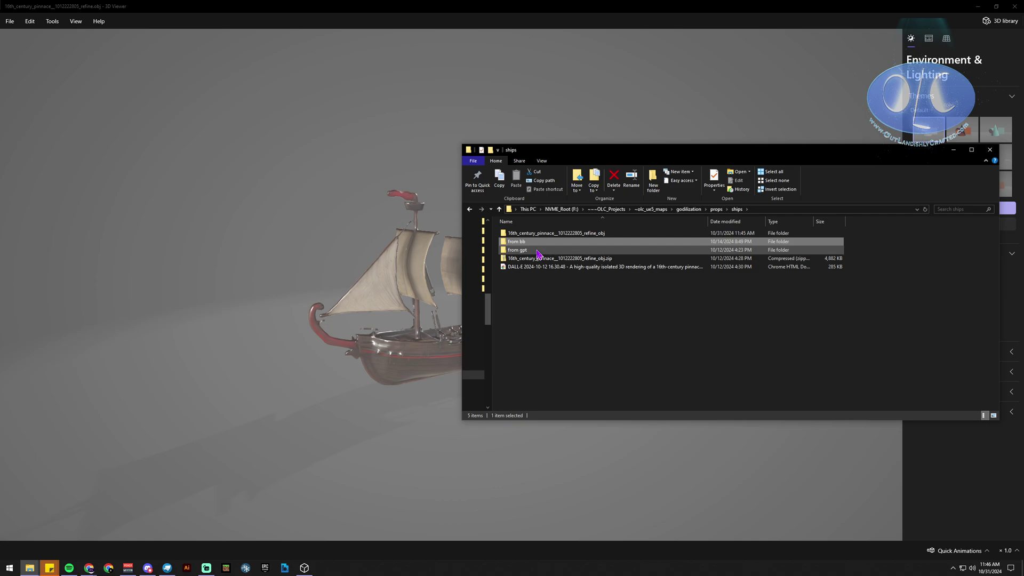
double_click(552, 232)
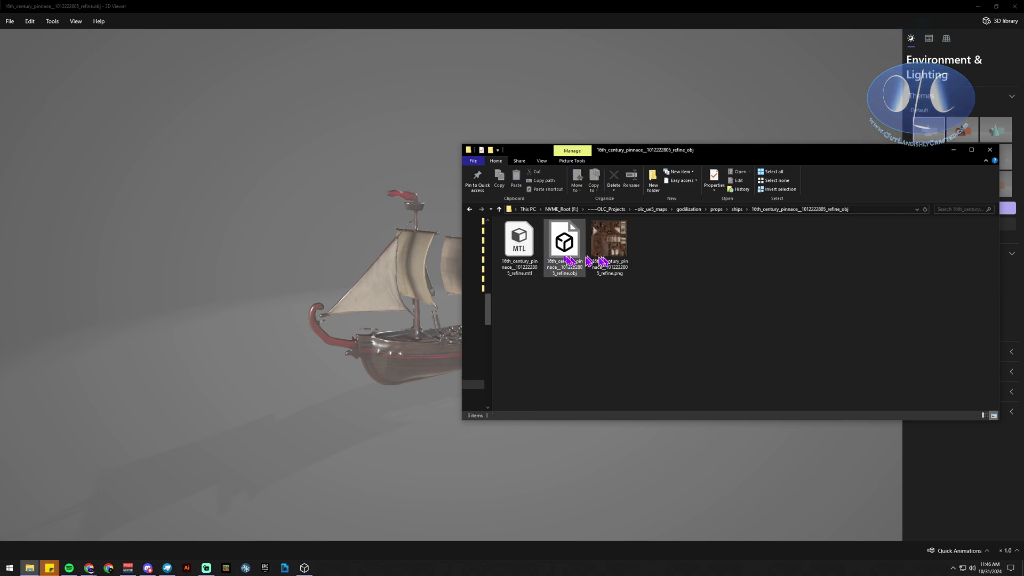
double_click(568, 259)
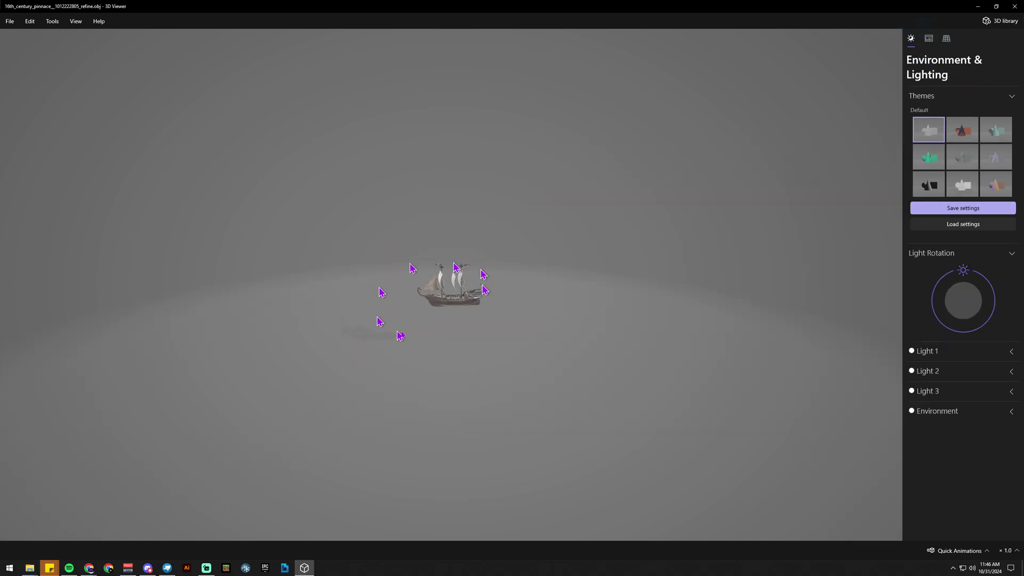
- Close 3D Viewer and File Explorer, then create a new Generic Model project
left_click(1013, 6)
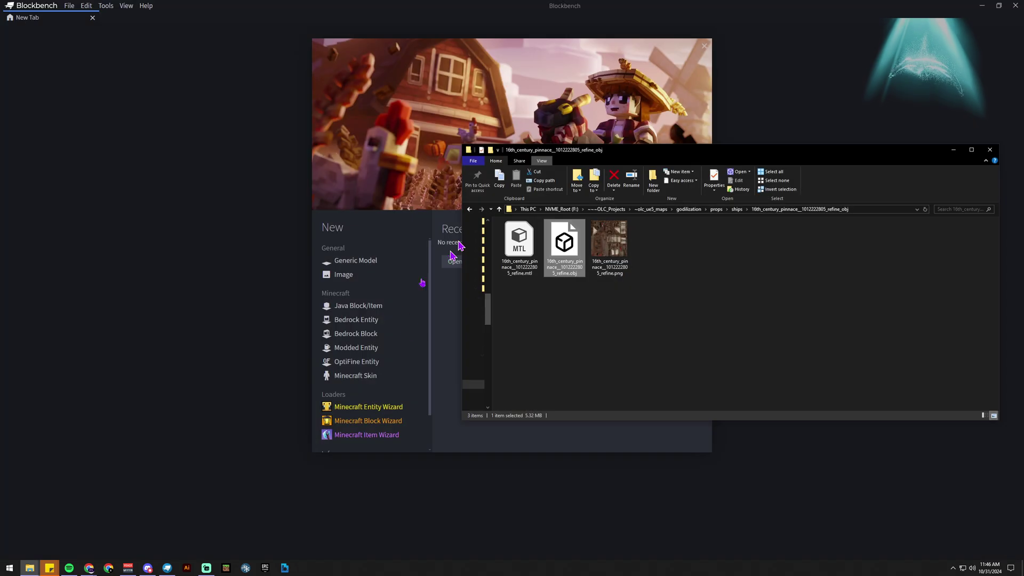
left_click_drag(815, 153, 604, 179)
left_click(779, 176)
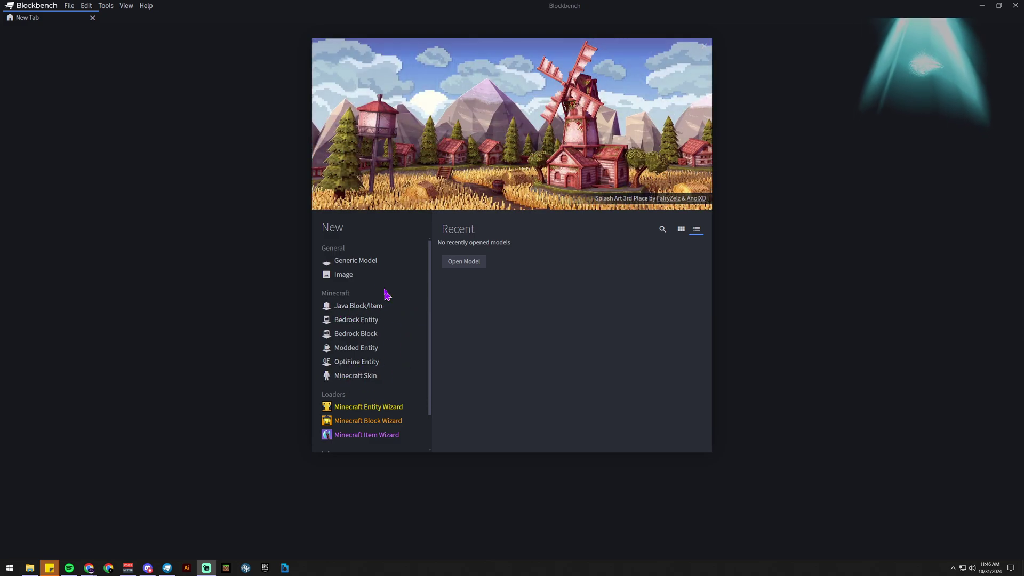
left_click(365, 264)
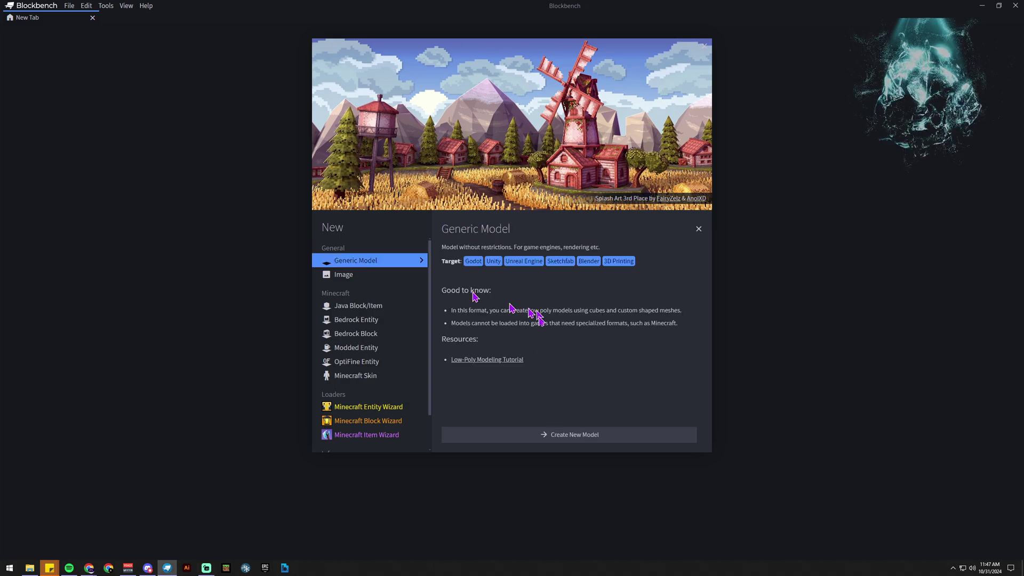
left_click(543, 437)
- Cancel the Project dialog and import the creature's OBJ model together with its MTL material file
left_click(569, 144)
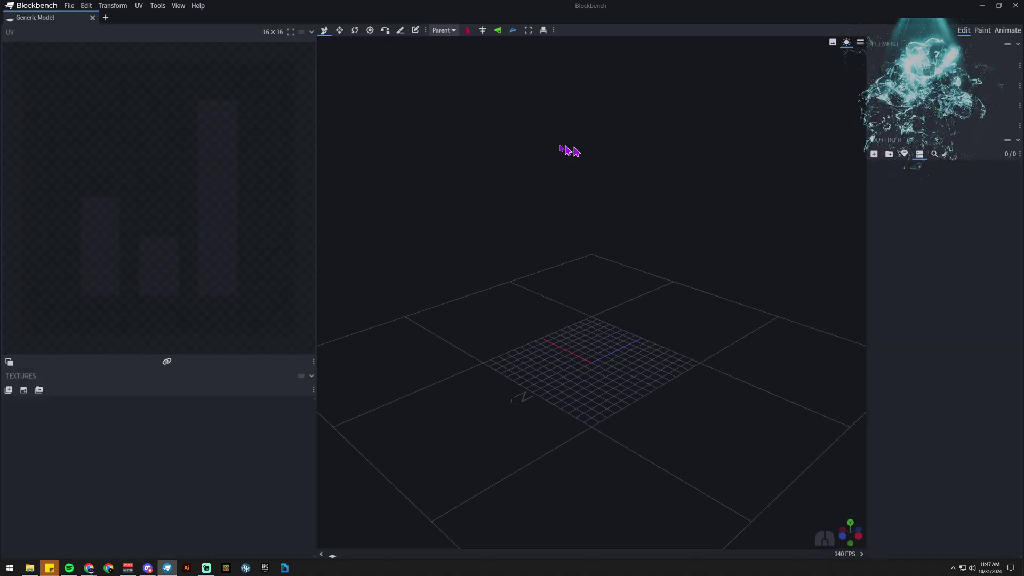
left_click(70, 6)
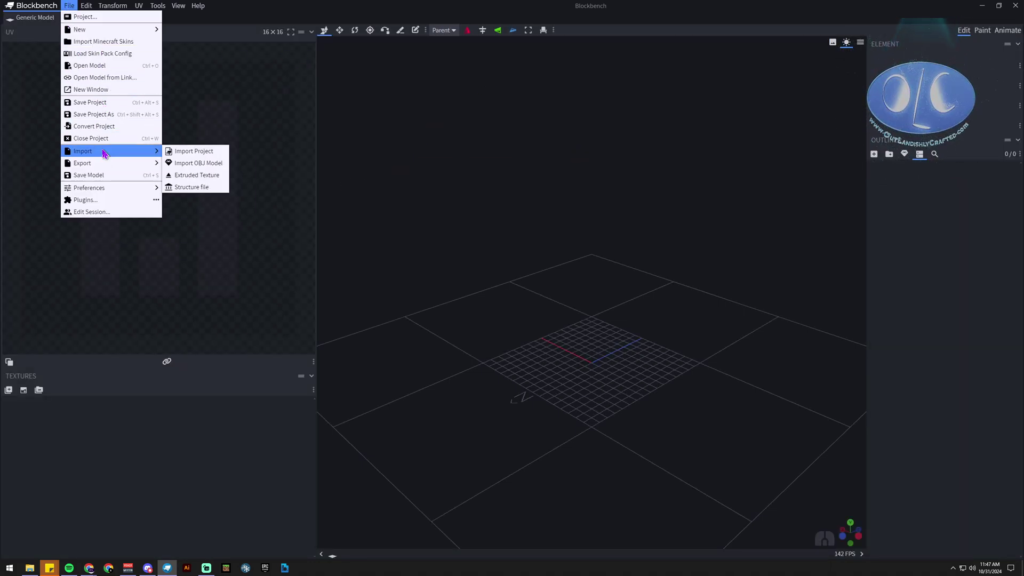
mouse_move(110, 151)
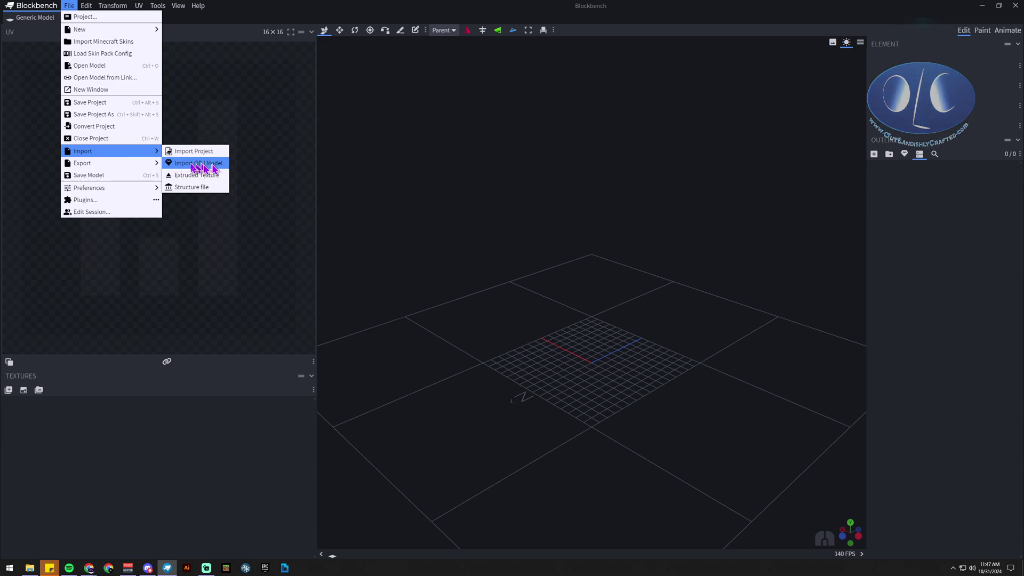
left_click(204, 165)
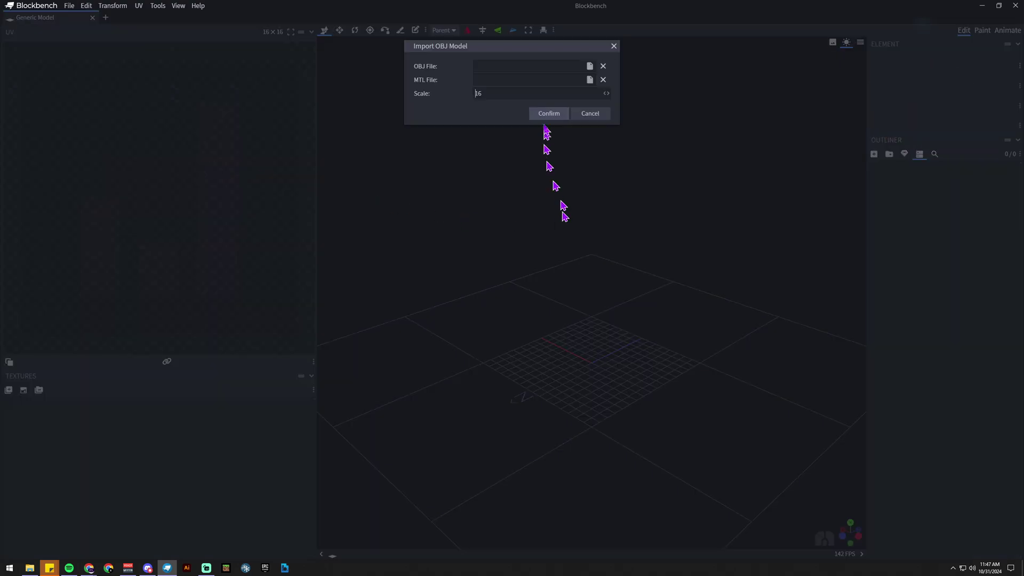
left_click(589, 67)
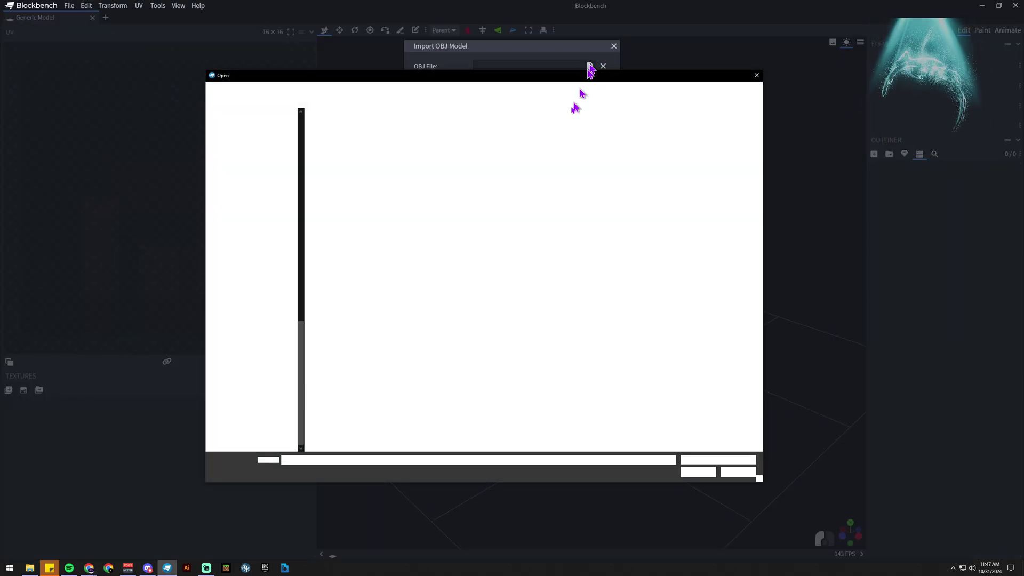
double_click(333, 140)
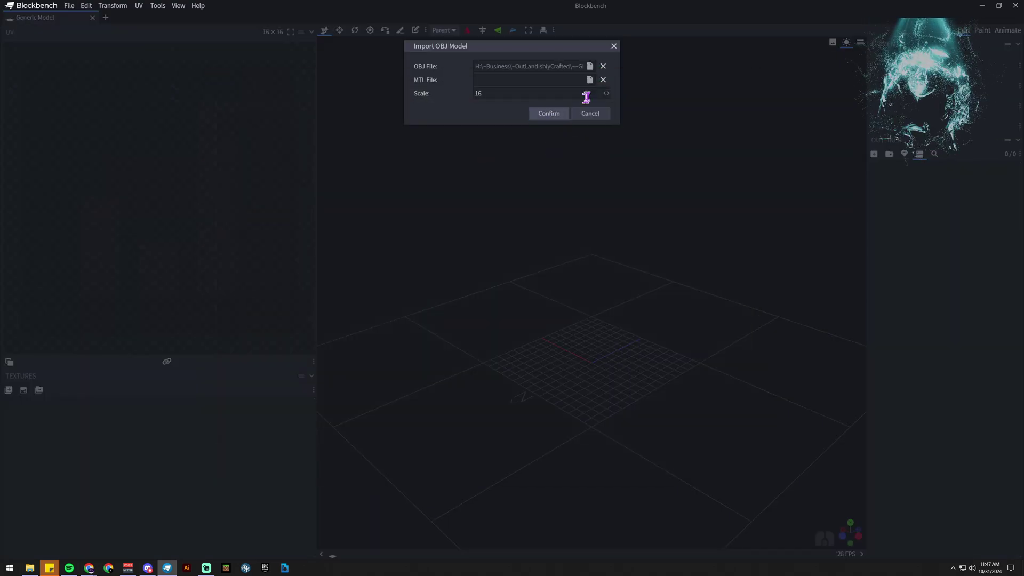
left_click(590, 80)
double_click(334, 141)
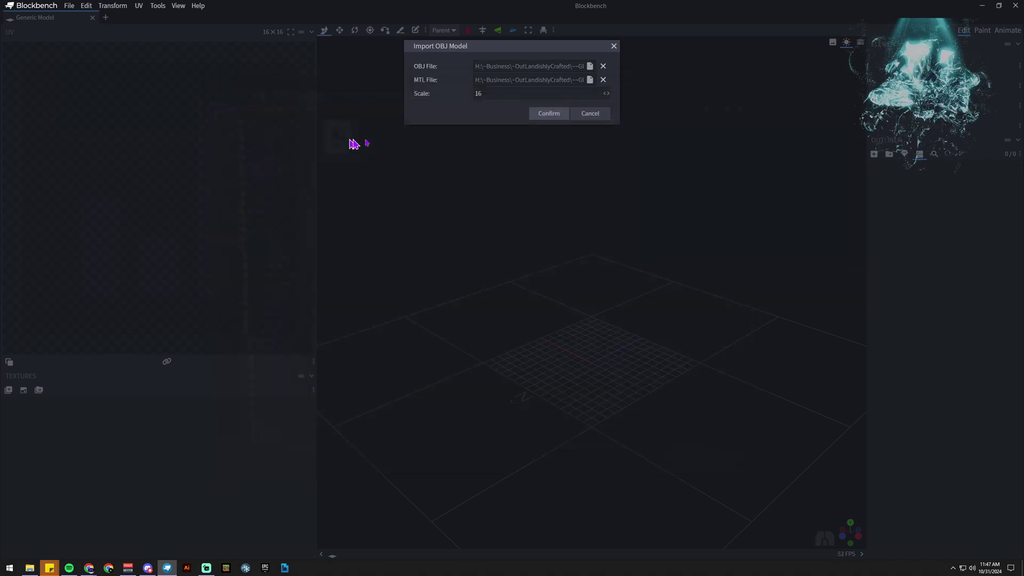
left_click(551, 115)
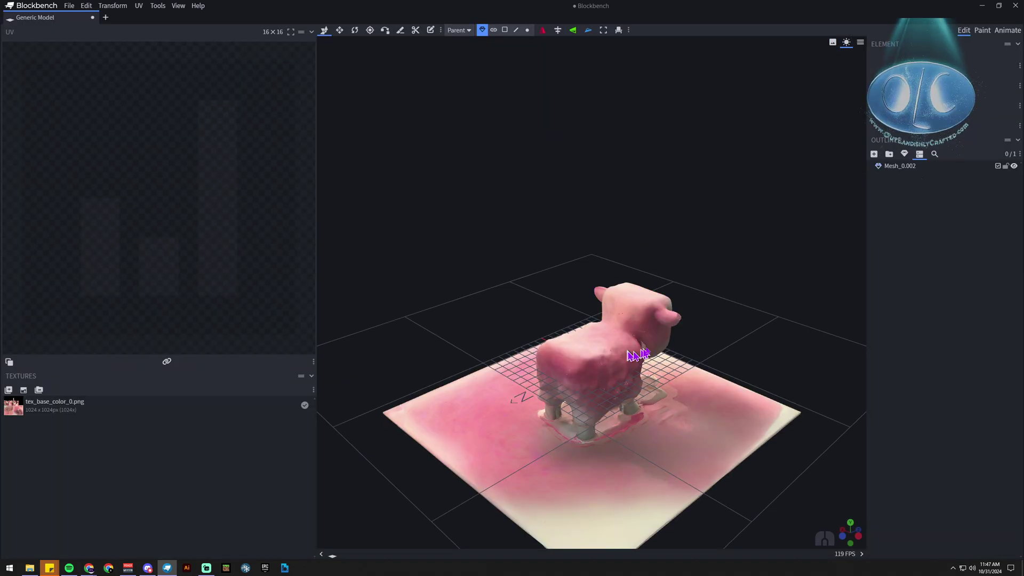
- Orbit around the imported creature, then reopen the OBJ import dialog and cancel it
mouse_move(743, 344)
left_mouse_down()
mouse_move(572, 256)
mouse_move(481, 306)
mouse_move(640, 280)
left_mouse_up()
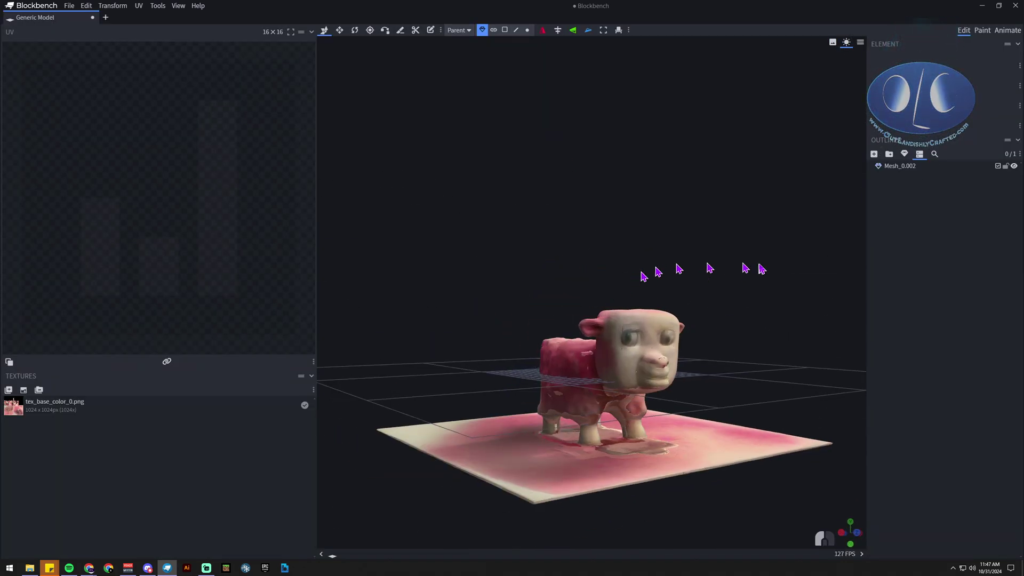
mouse_move(752, 270)
left_mouse_down()
mouse_move(663, 256)
mouse_move(581, 282)
mouse_move(678, 269)
left_mouse_up()
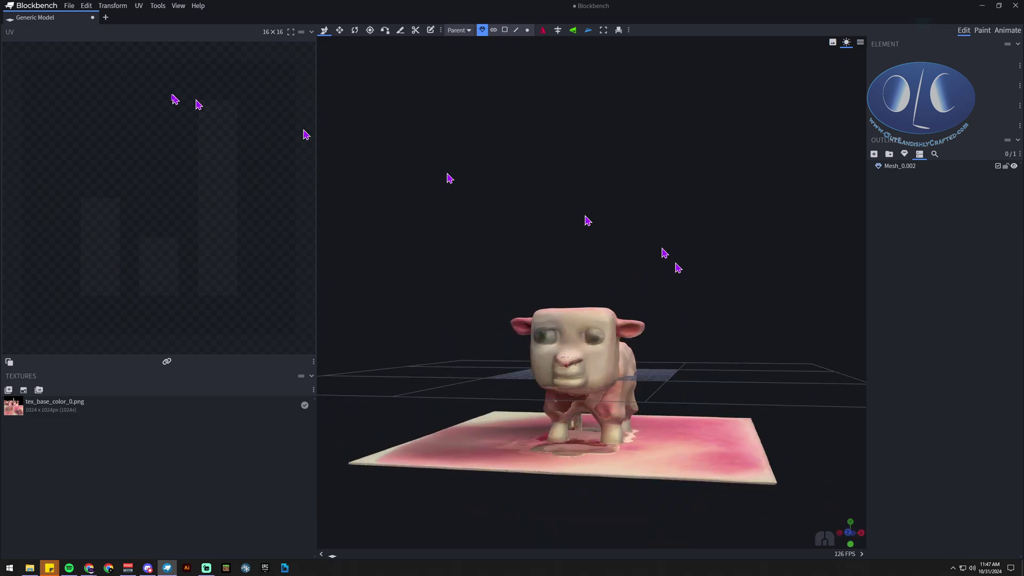
left_click(69, 6)
mouse_move(83, 150)
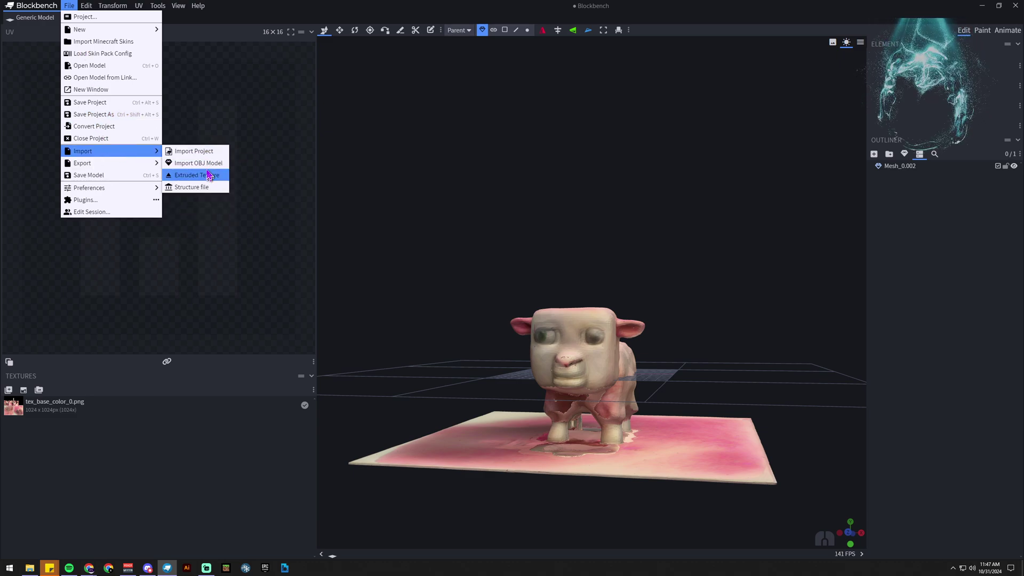
left_click(196, 163)
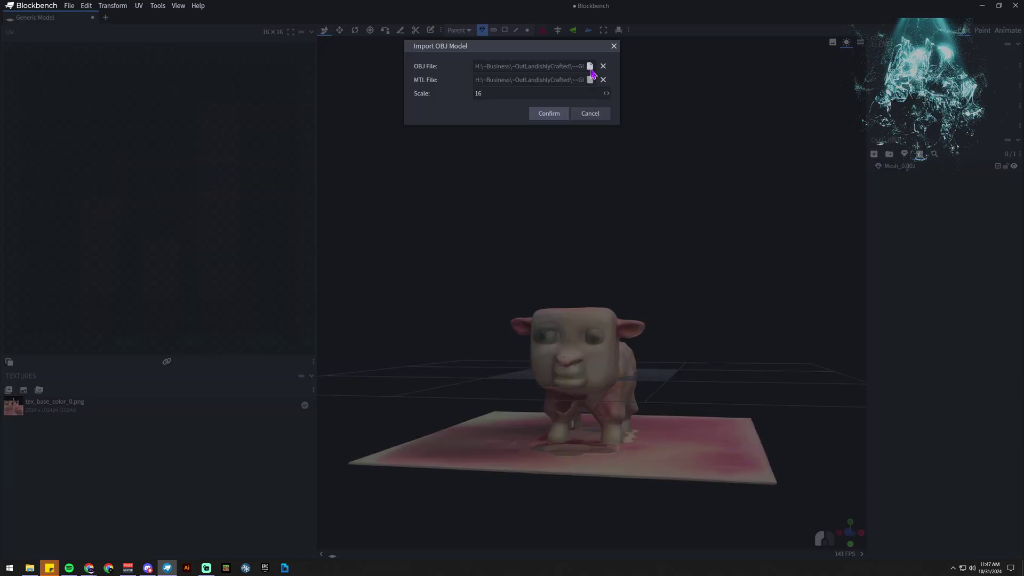
left_click(590, 67)
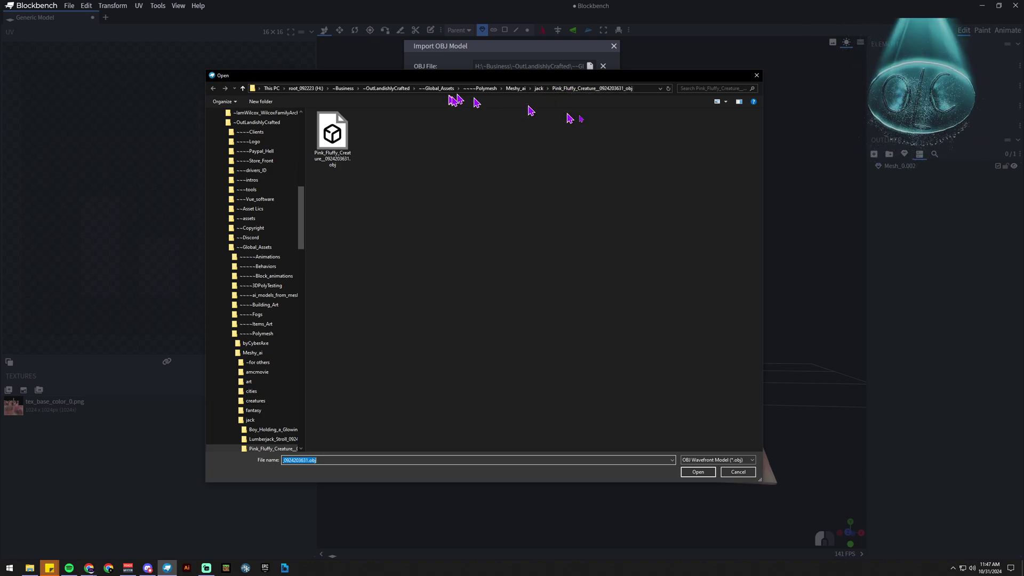
key("Return")
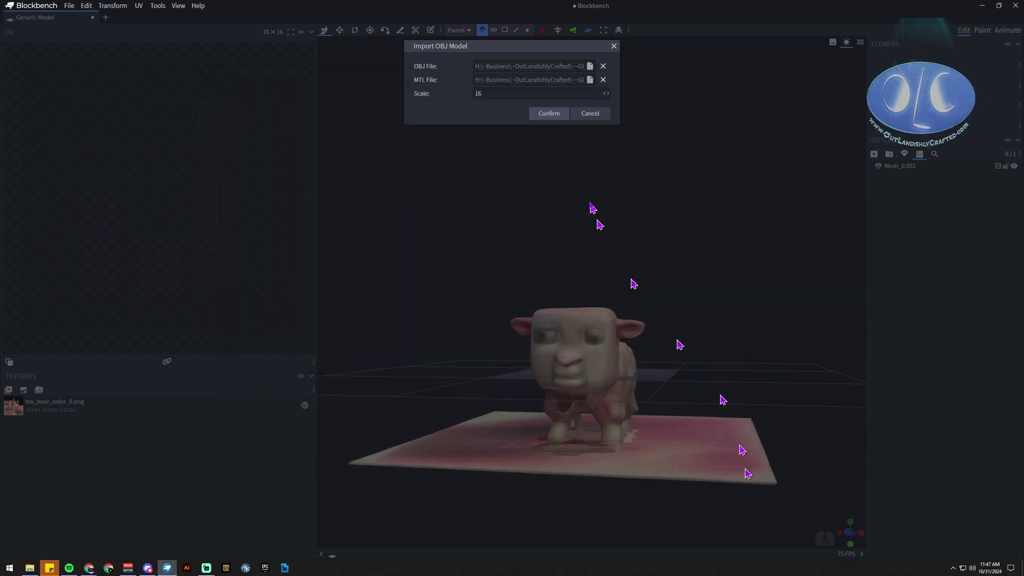
left_click(592, 113)
- Select Mesh_0.002 in the outliner to display its UV texture layout
mouse_move(718, 285)
left_mouse_down()
mouse_move(716, 268)
mouse_move(679, 304)
mouse_move(709, 286)
mouse_move(800, 273)
mouse_move(581, 275)
mouse_move(583, 291)
mouse_move(629, 304)
mouse_move(816, 238)
mouse_move(697, 224)
mouse_move(635, 205)
left_mouse_up()
left_click(900, 165)
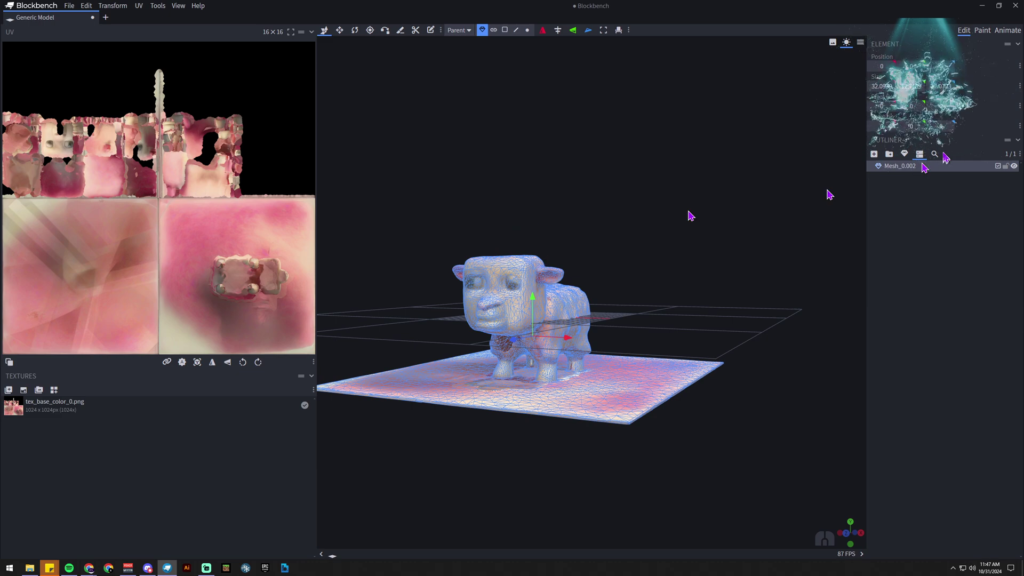
right_click_drag(646, 119, 690, 128)
- Create a new Bedrock Entity project tab, accepting the default project settings
left_click(107, 17)
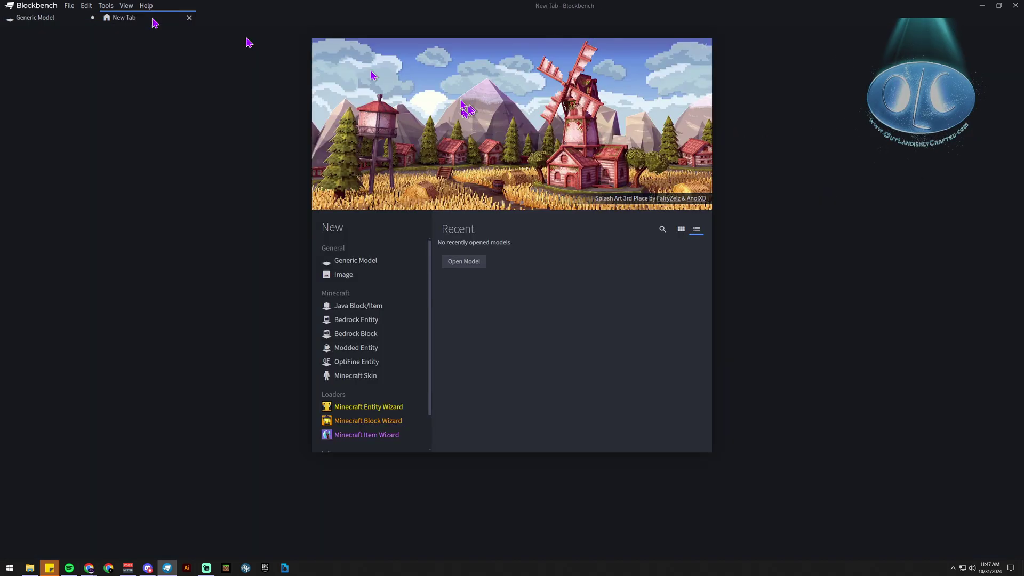
left_click(370, 320)
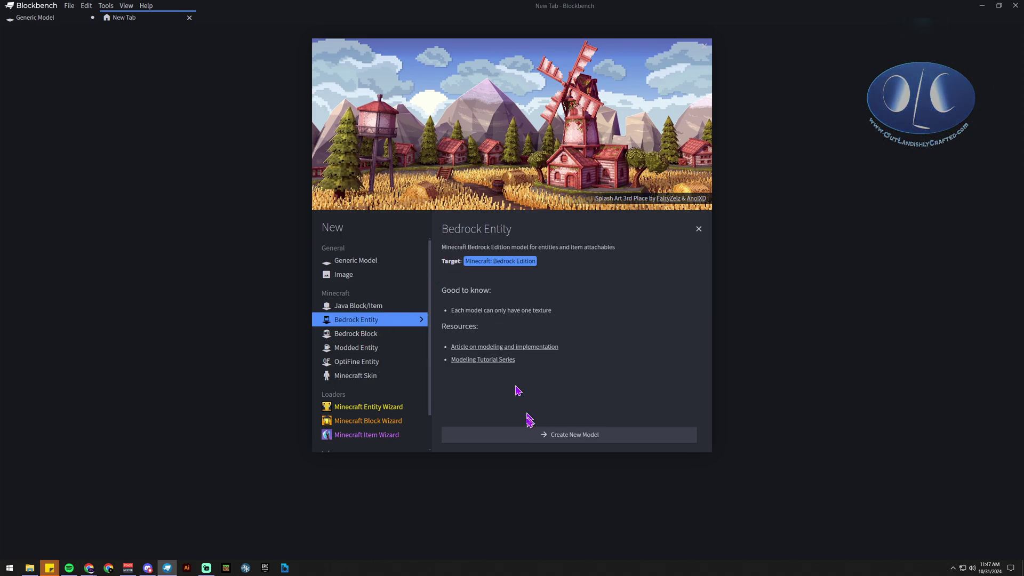
left_click(510, 440)
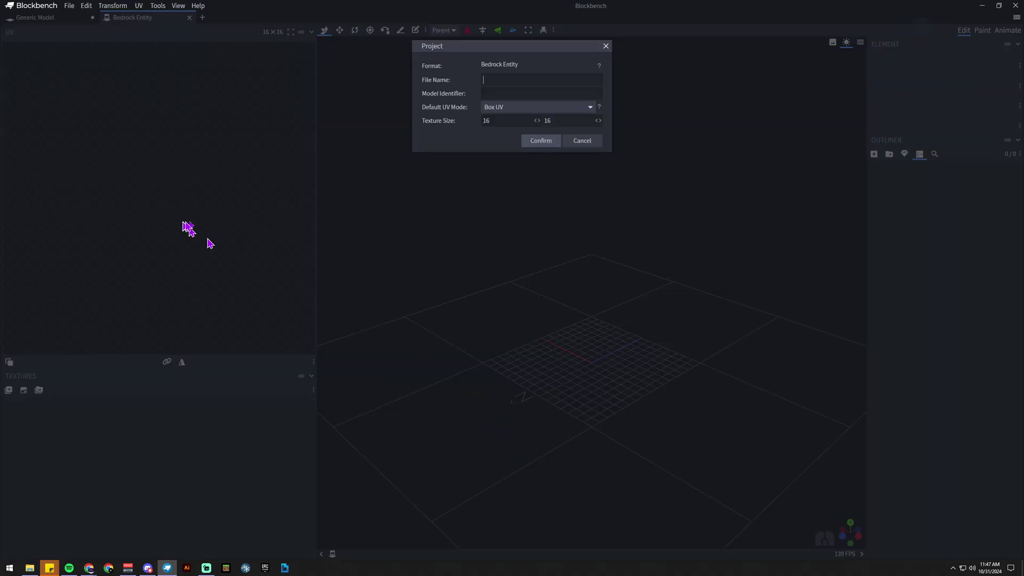
left_click(547, 143)
left_click(86, 7)
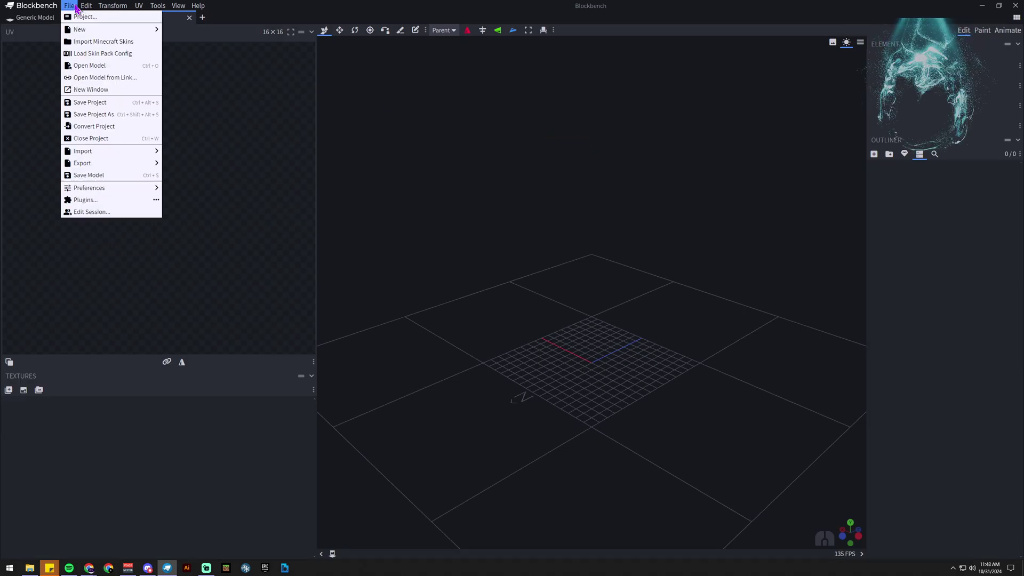
mouse_move(83, 151)
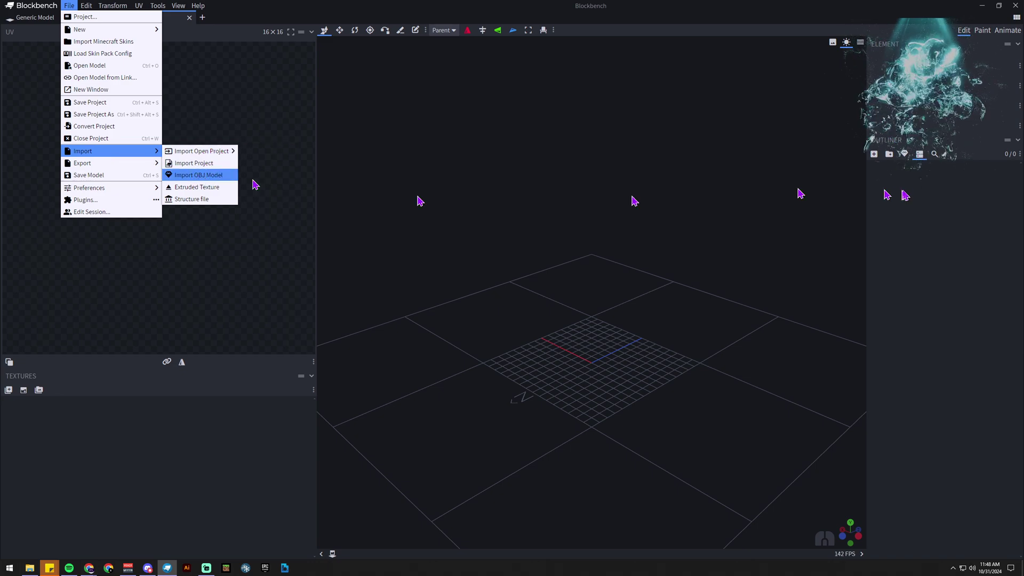
- Add a 16 by 8 by 16 cuboid mesh to the Bedrock Entity model
left_click(905, 158)
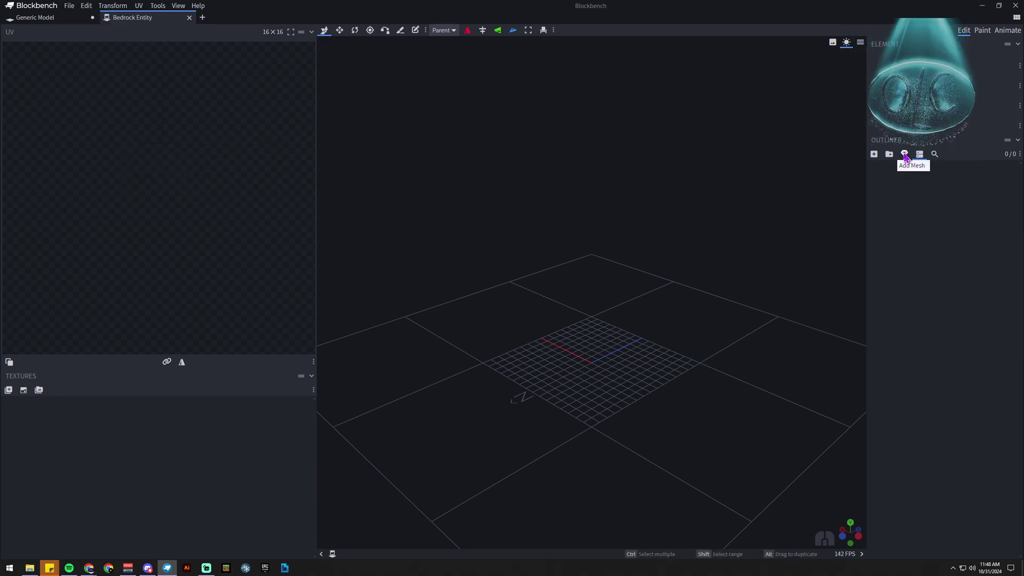
left_click(905, 157)
left_click(540, 115)
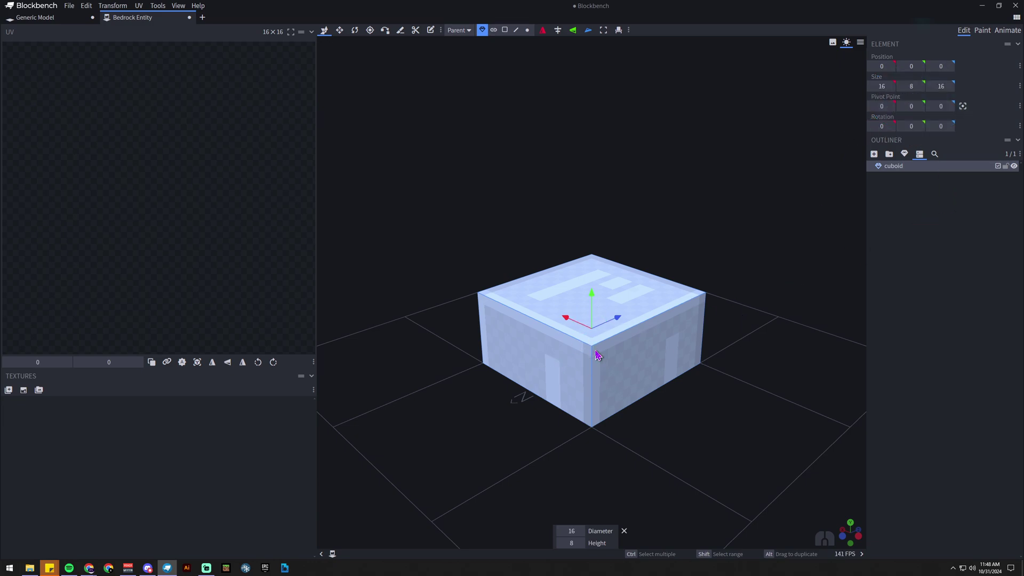
- Open and close the project settings, then delete the Bedrock Entity cuboid
left_click(268, 32)
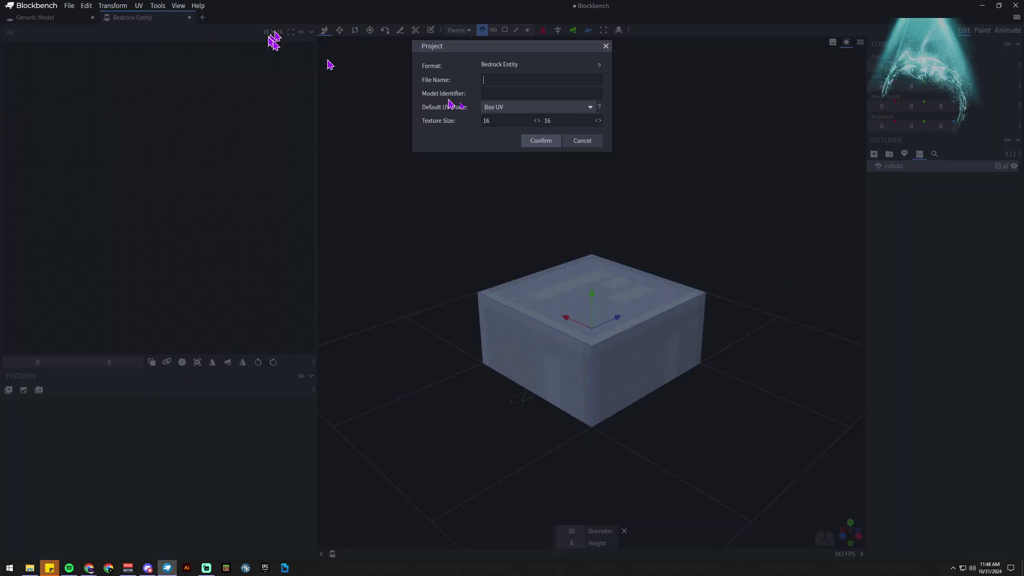
left_click(575, 139)
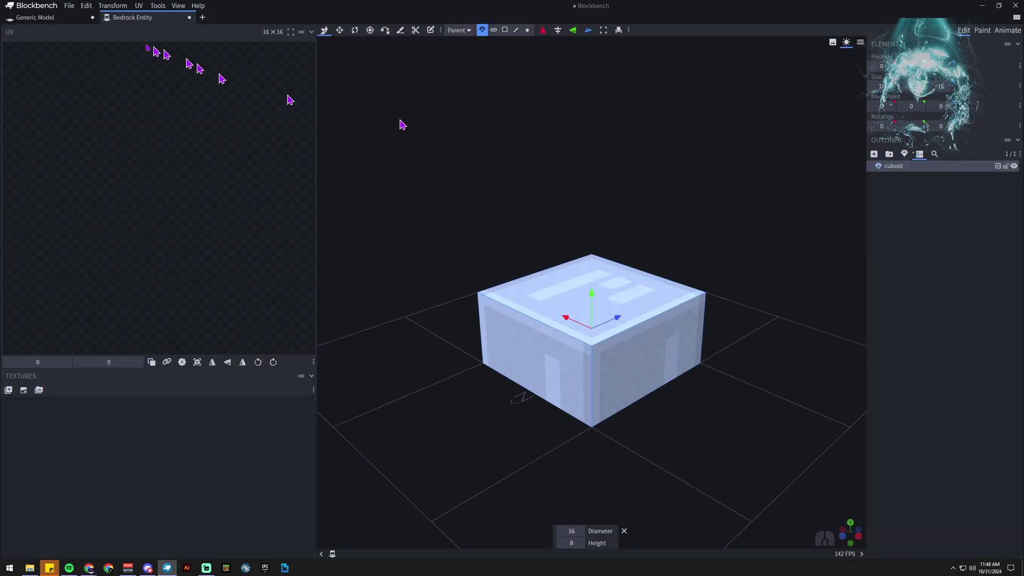
left_click(289, 34)
left_click(583, 141)
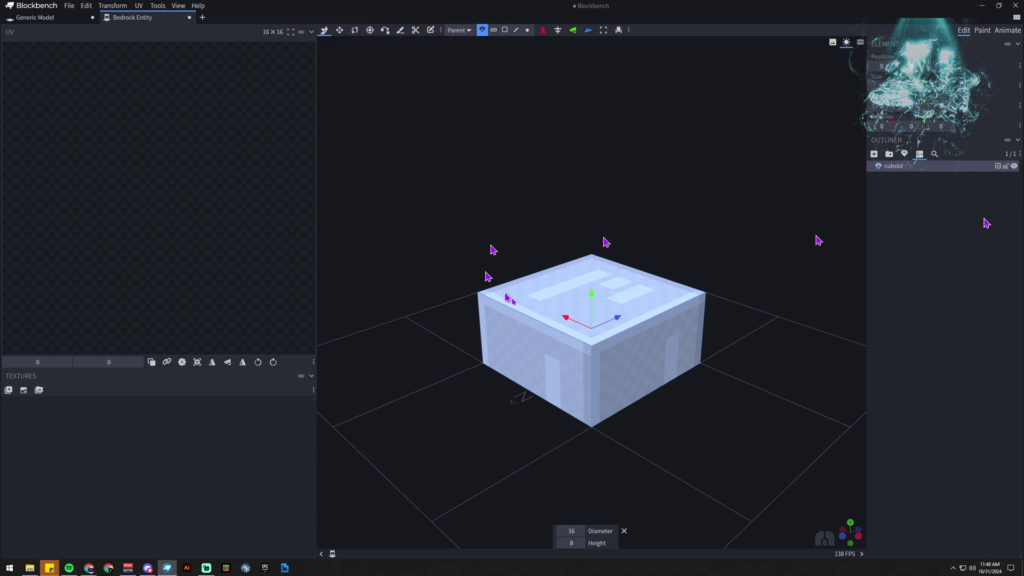
key("Delete")
- Switch back to the Generic Model tab, view the creature from above, and open the File menu
left_click(64, 18)
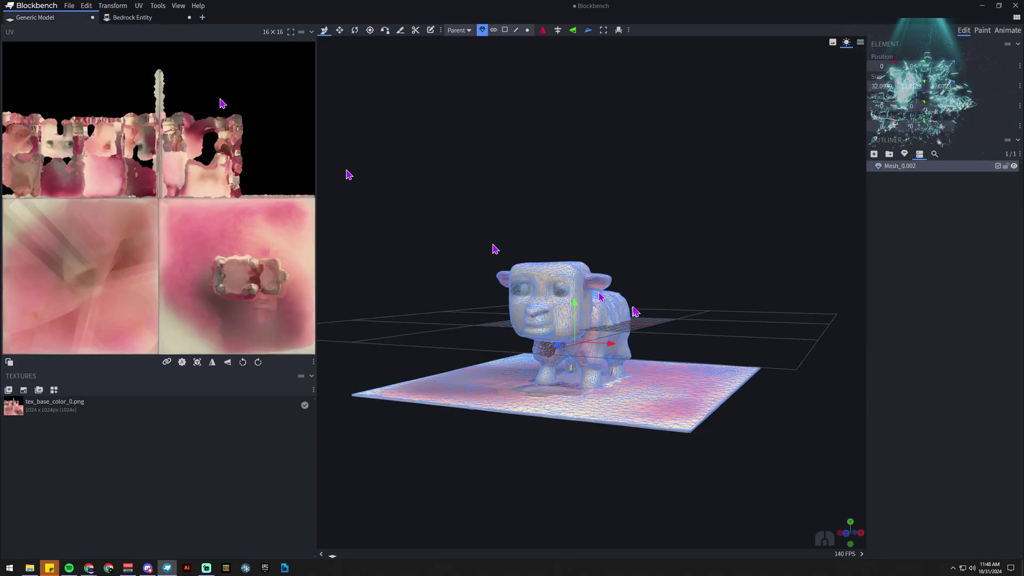
left_click_drag(634, 312, 629, 236)
left_click(69, 6)
mouse_move(83, 151)
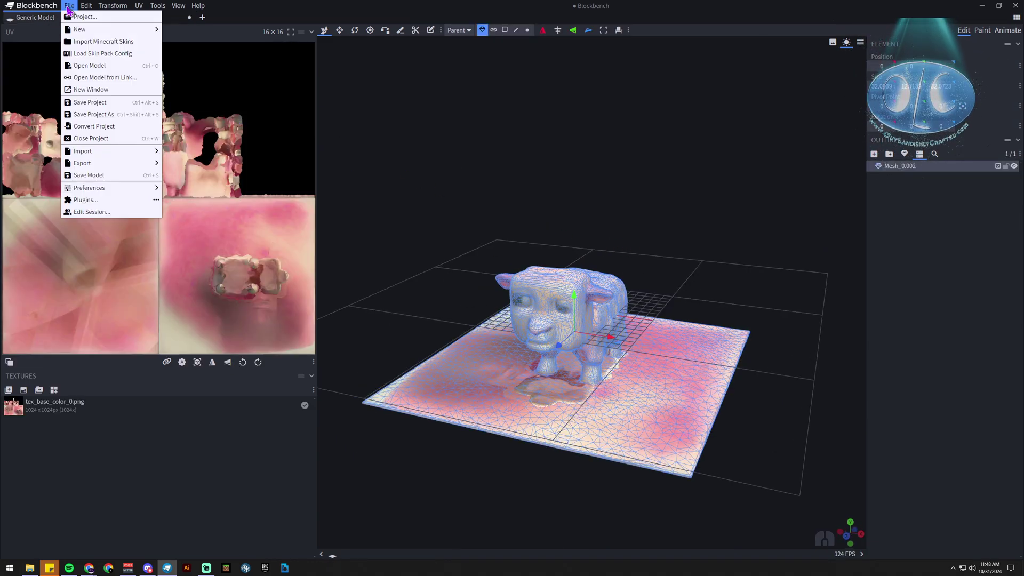
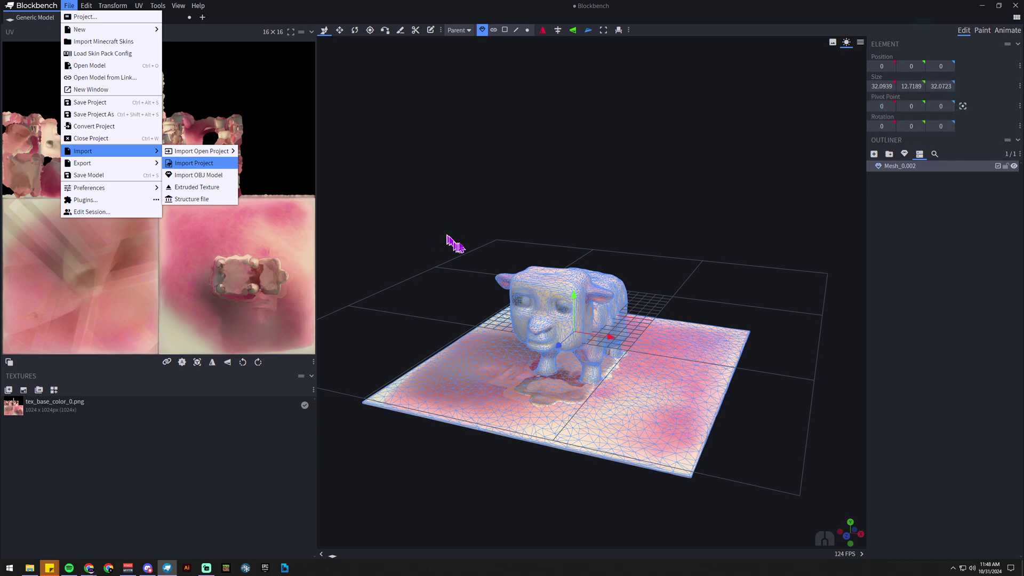
- Orbit the viewport around the textured sheep-faced mesh on its pink base
left_click_drag(452, 243, 436, 227)
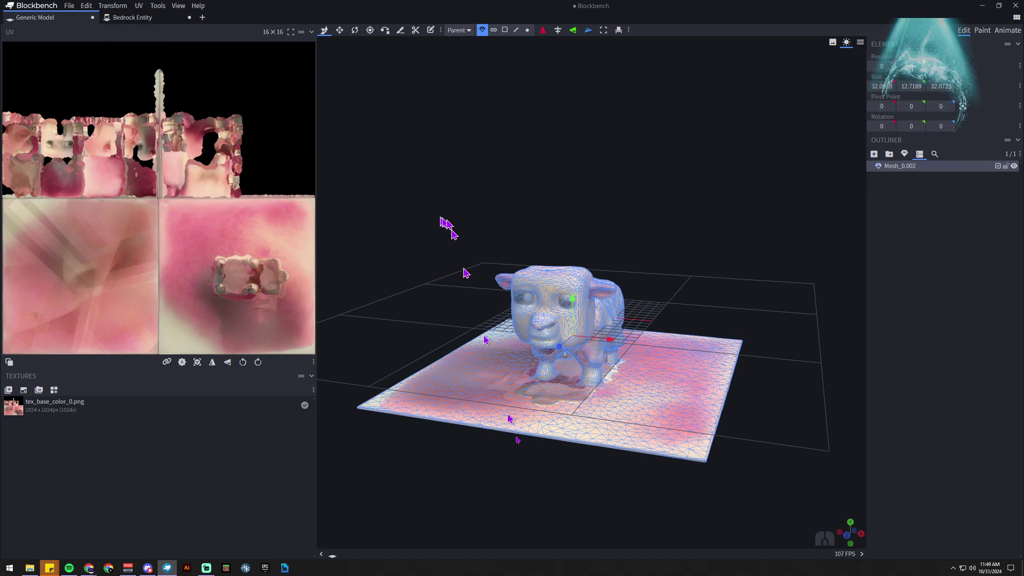